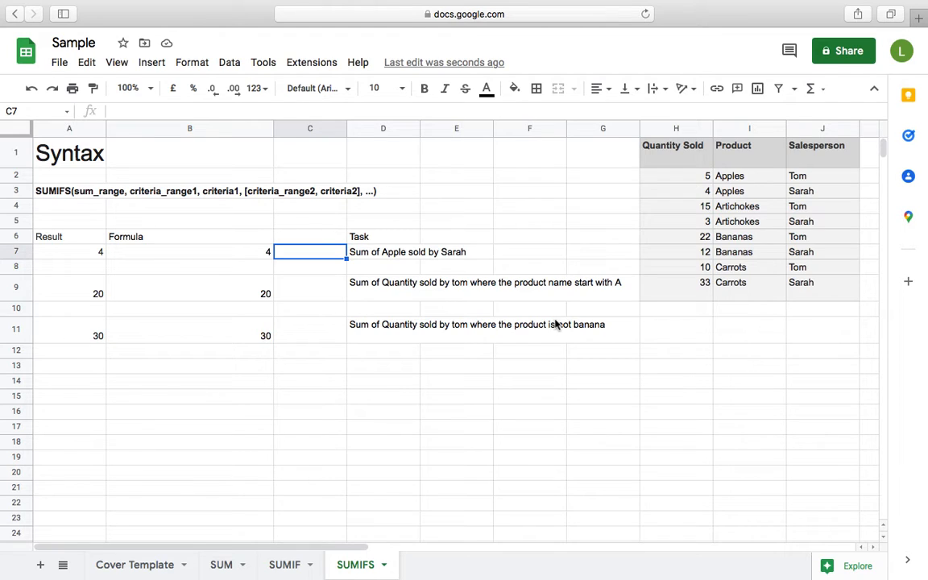
Compare the SUMIFS formulas in A7 and B7 and examine the ranges that A7 references.
key("Left")
key("Left")
key("Right")
key("Left")
key("Right")
key("Left")
key("Right")
key("Left")
key("Right")
key("Left")
key("Right")
key("Left")
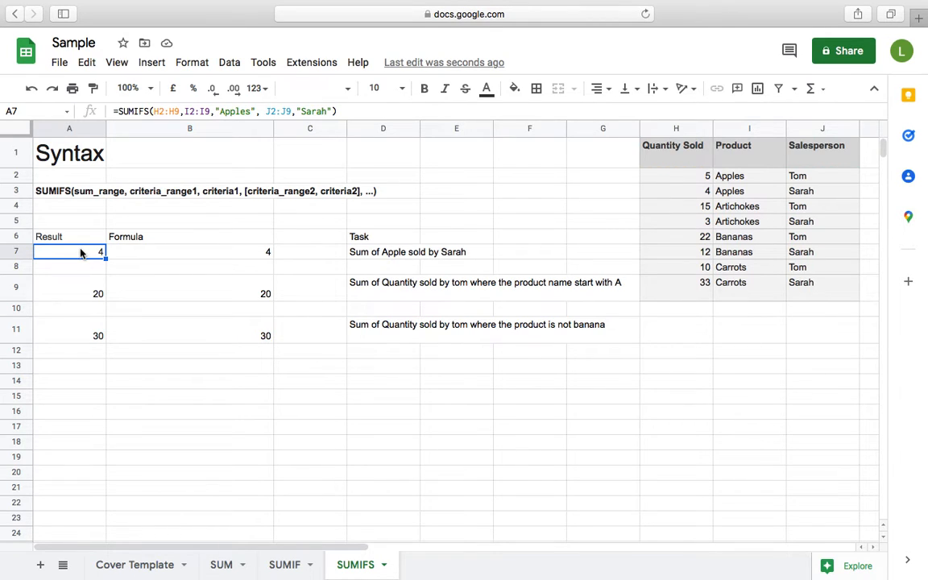
double_click(81, 253)
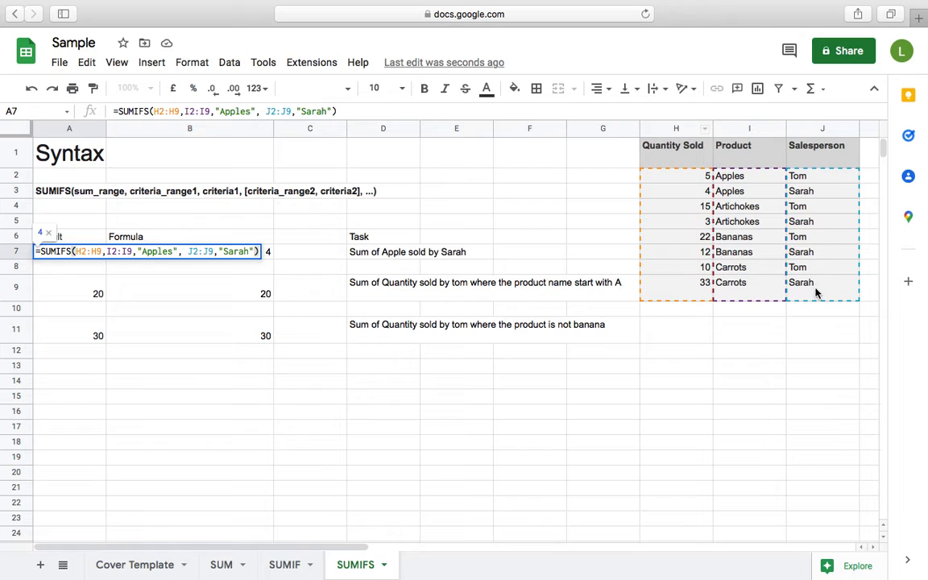
left_click(293, 240)
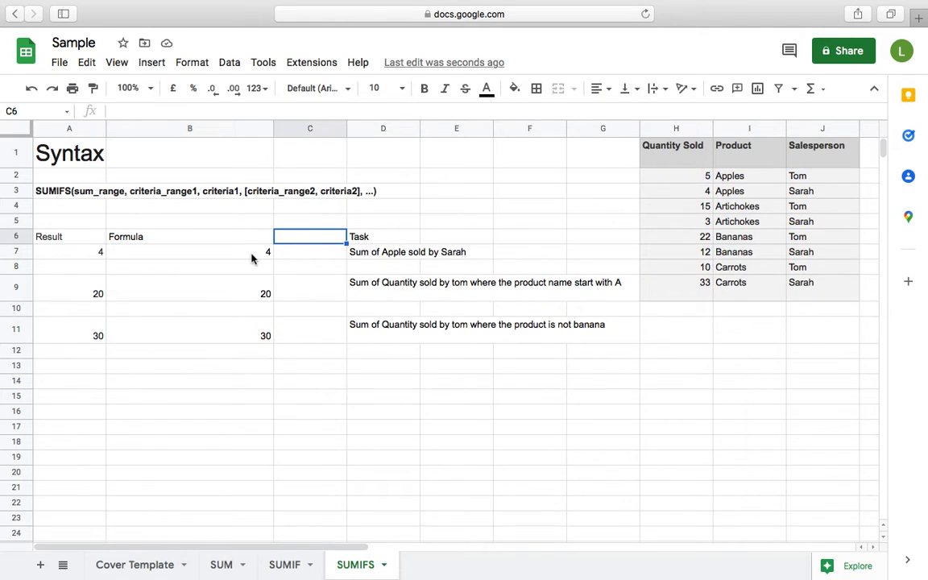
Cut the SUMIFS formula from B7 and paste it into C7.
left_click(253, 258)
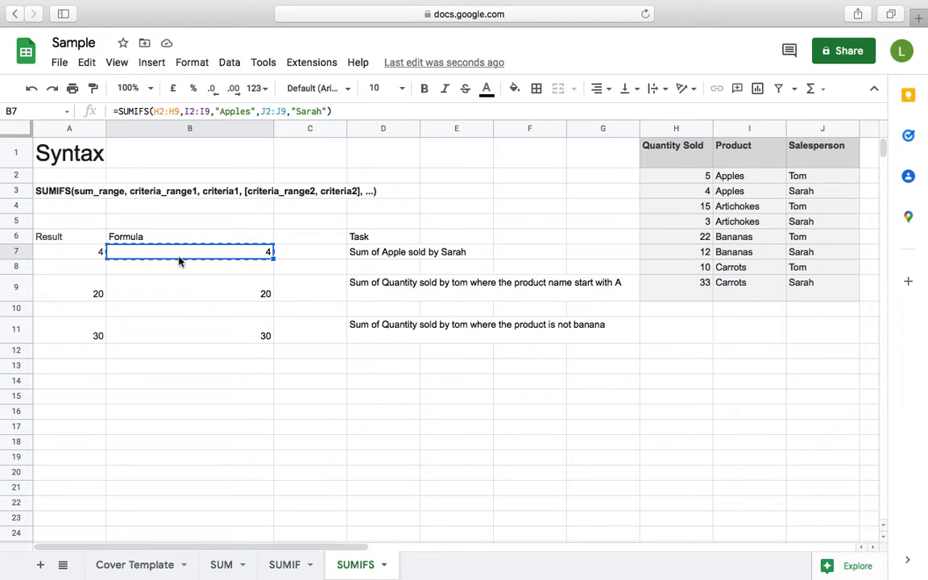
key("Right")
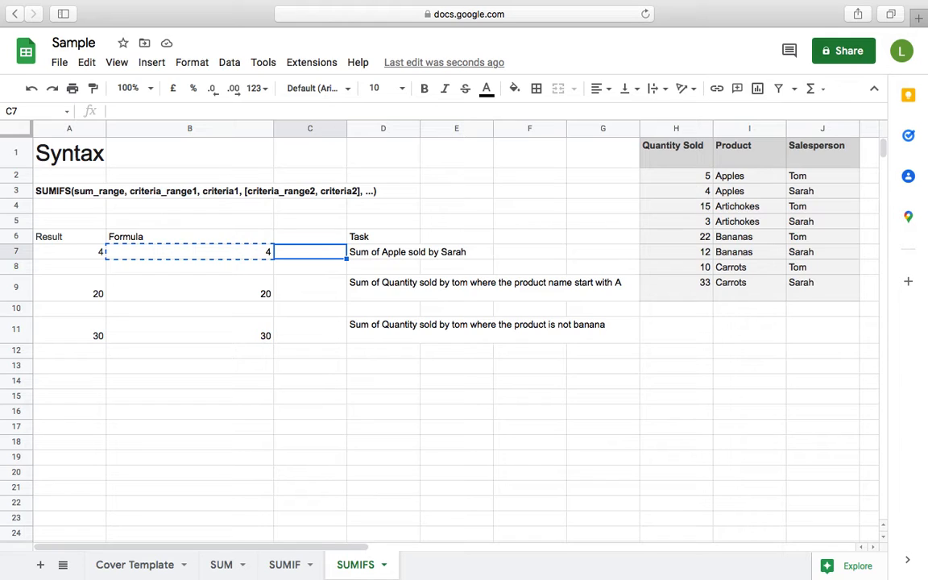
key("ctrl+v")
key("Right")
key("Left")
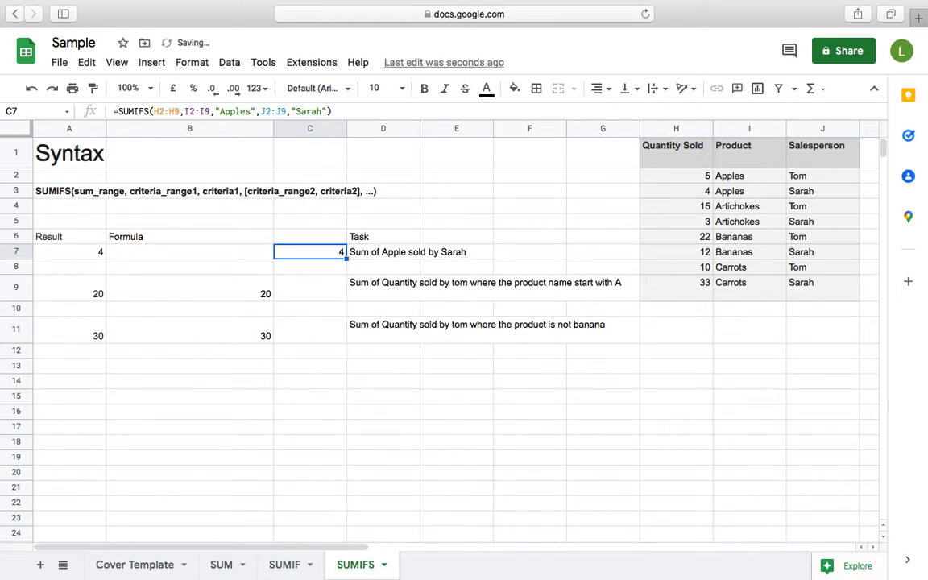
Inspect the cell ranges referenced by the moved formula in C7.
left_click(169, 111)
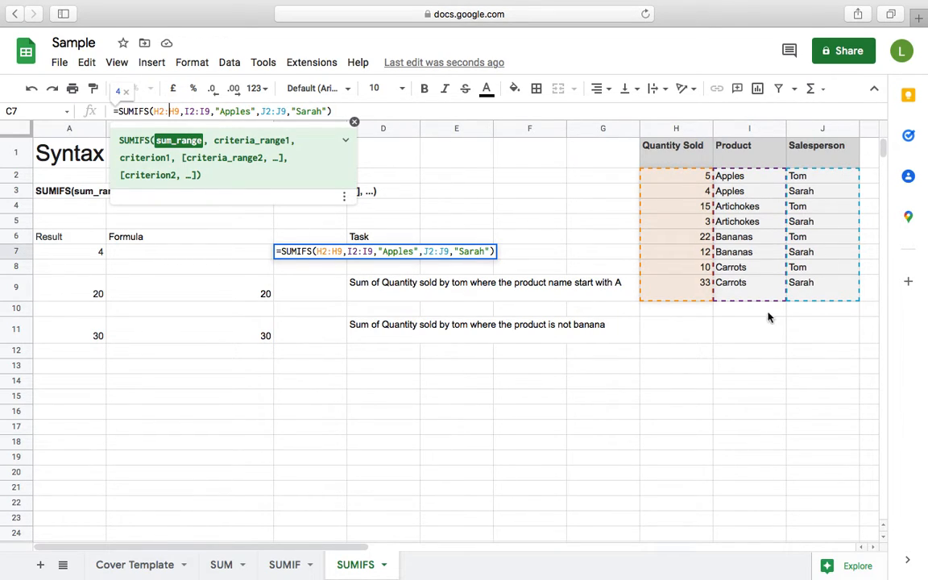
left_click(331, 299)
key("Up")
key("Up")
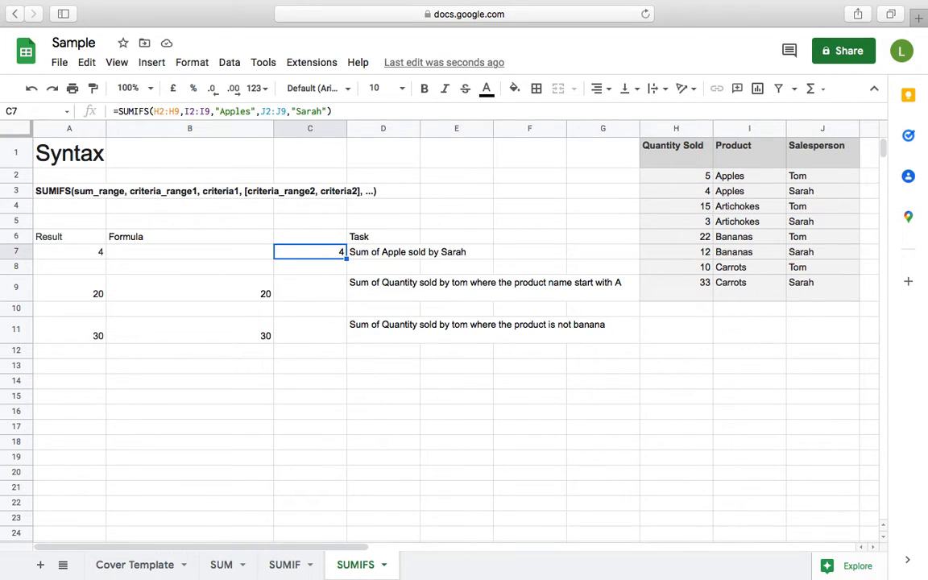
Copy the SUMIFS formula from A7 into B7.
key("Left")
key("Left")
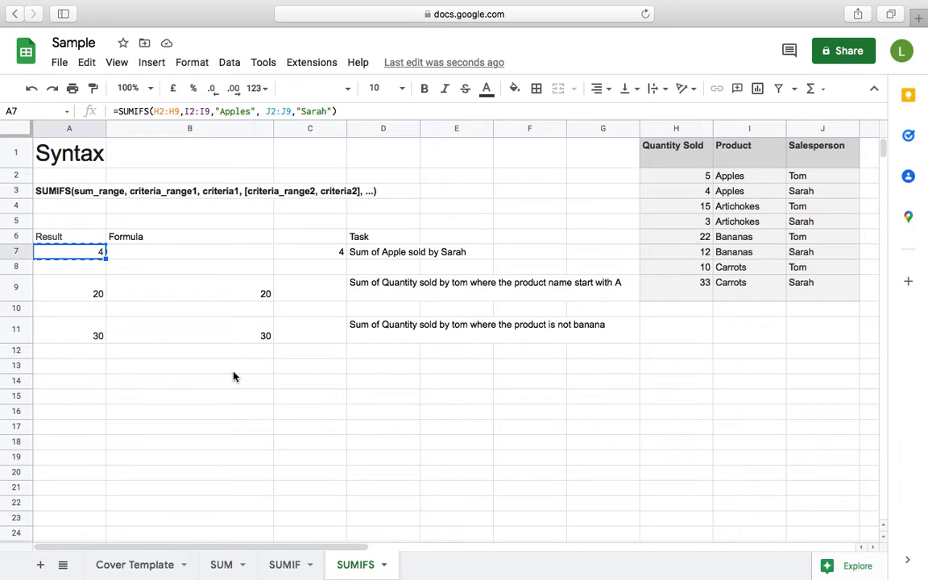
key("Right")
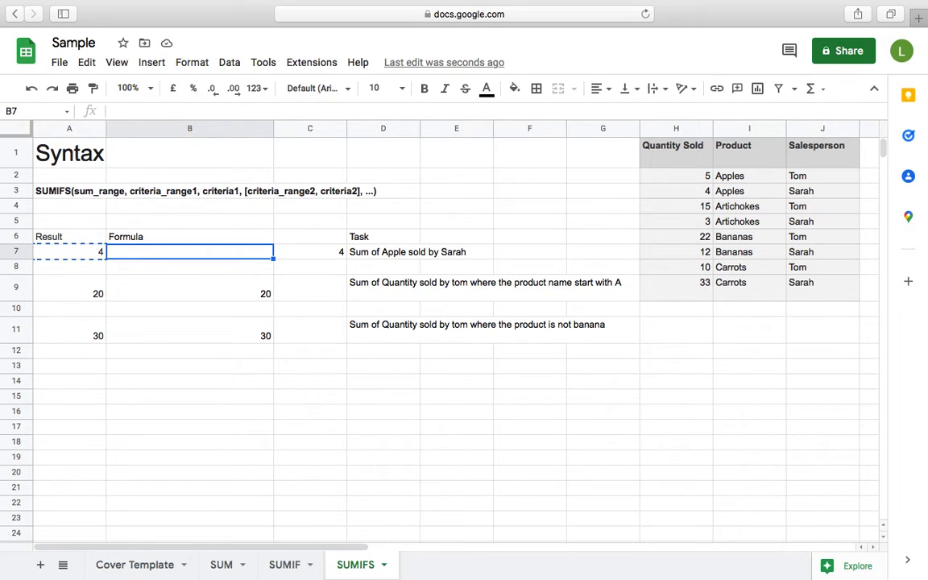
key("super+v")
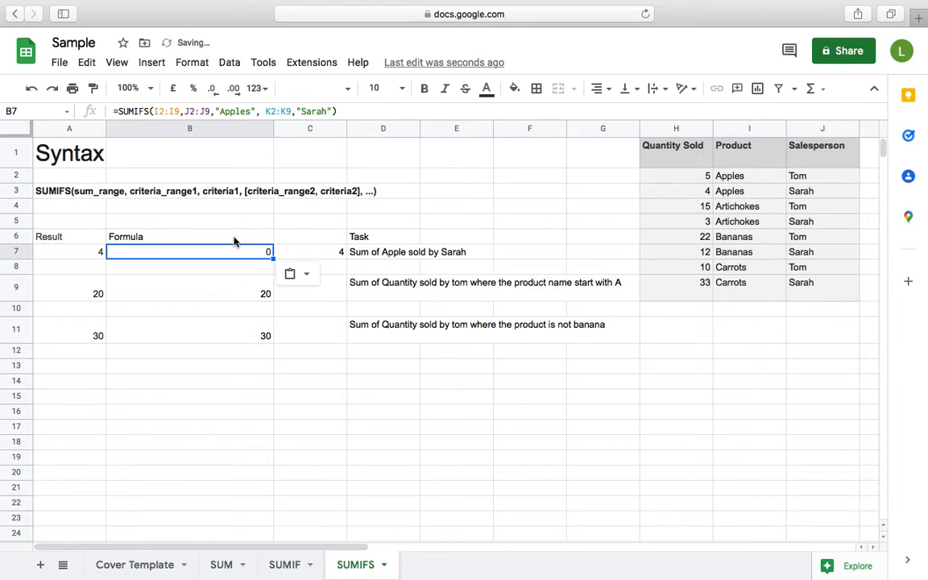
Compare the ranges used by the original formula in A7 with those of the copy in B7.
left_click(95, 253)
key("Right")
key("Left")
key("Right")
key("Left")
key("Right")
key("Left")
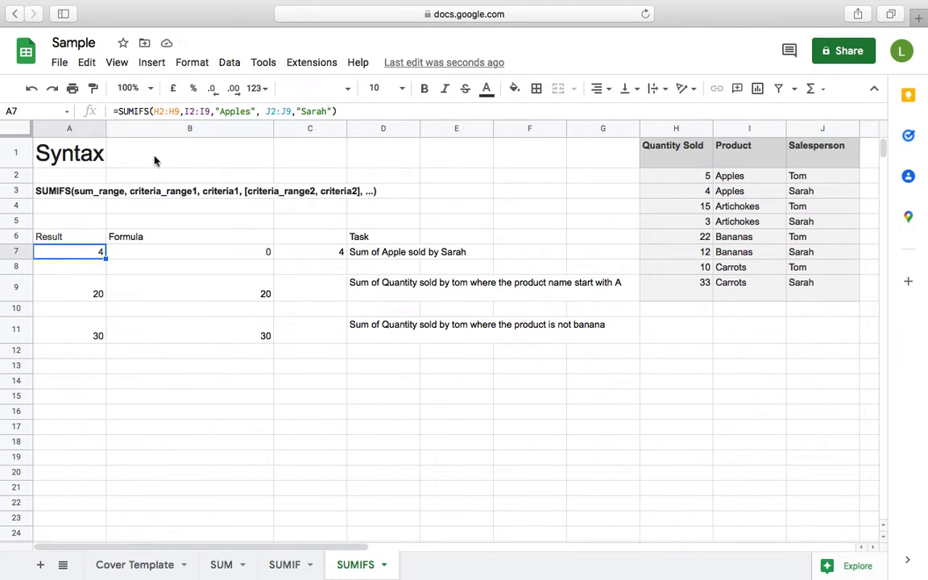
left_click(160, 111)
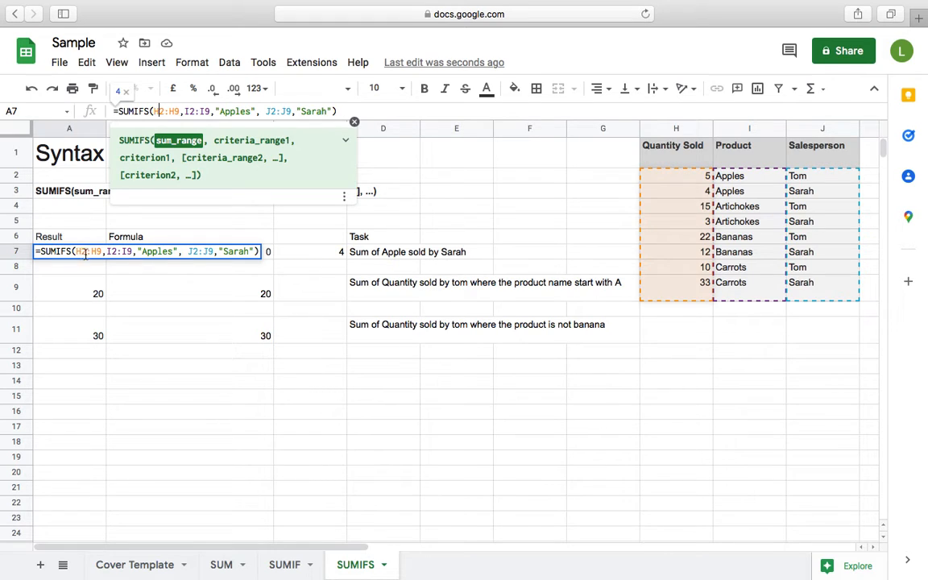
key("Return")
left_click(147, 252)
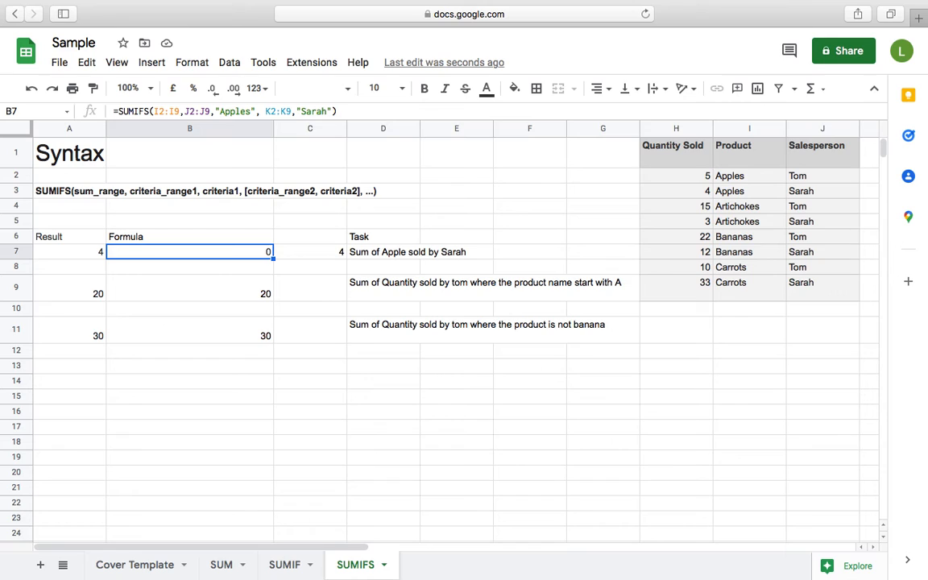
left_click(160, 112)
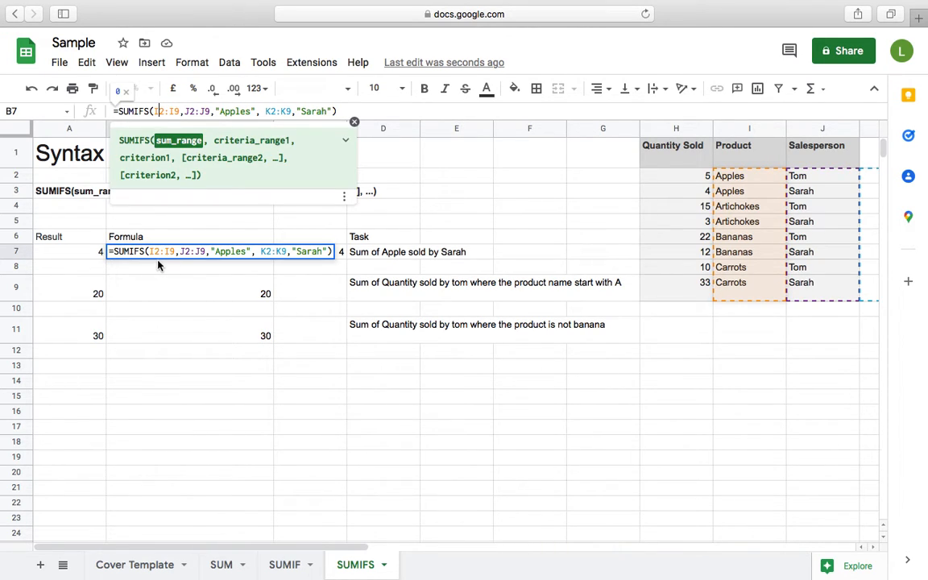
left_click(257, 330)
Copy the SUMIFS formula from B7 into F7.
left_click(242, 254)
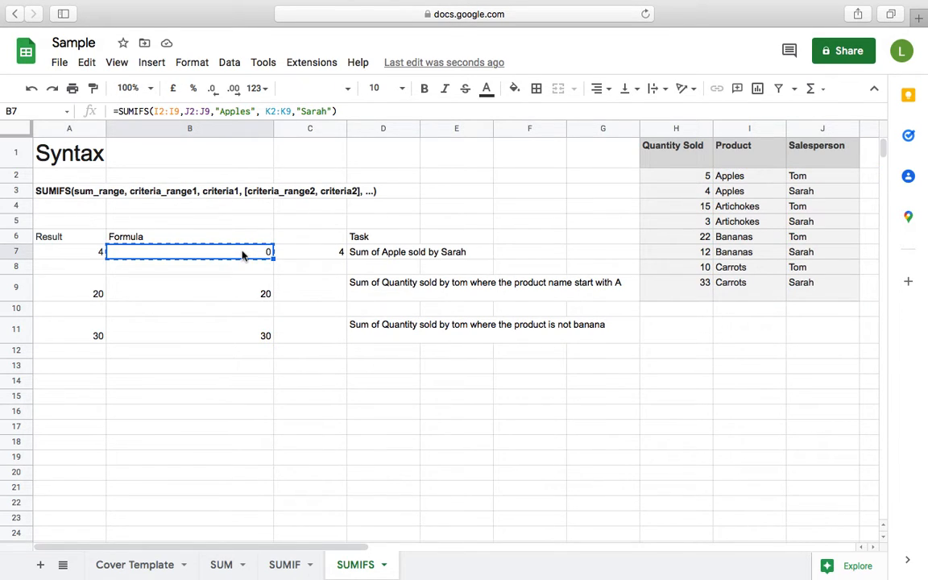
left_click(429, 251)
key("Right")
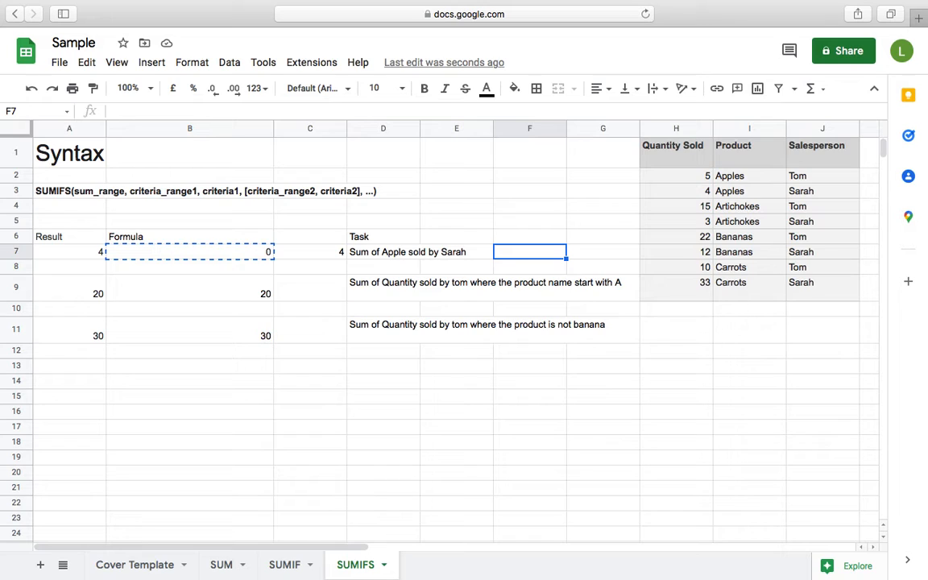
key("ctrl+v")
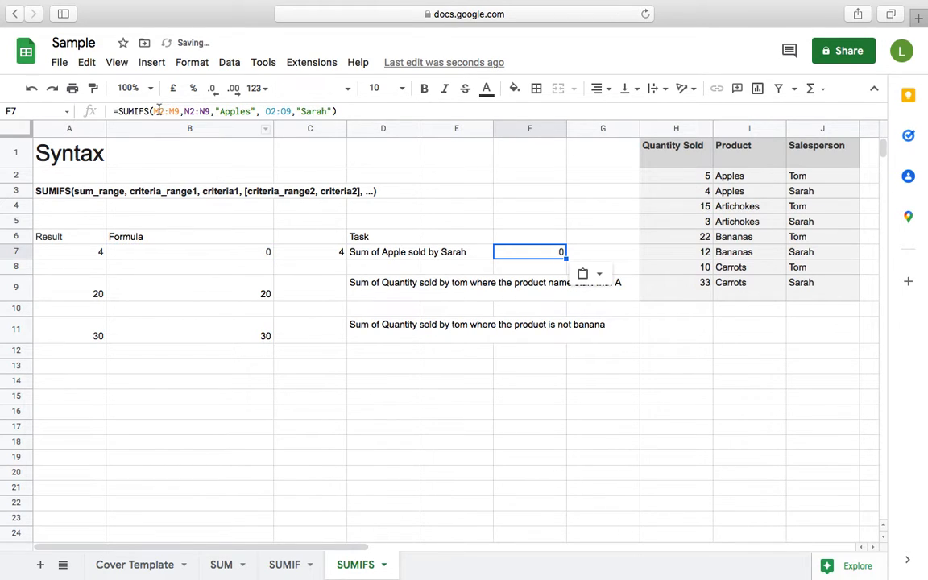
Examine the ranges in F7's pasted formula and compare them with the formulas in B7 and C7.
left_click(158, 111)
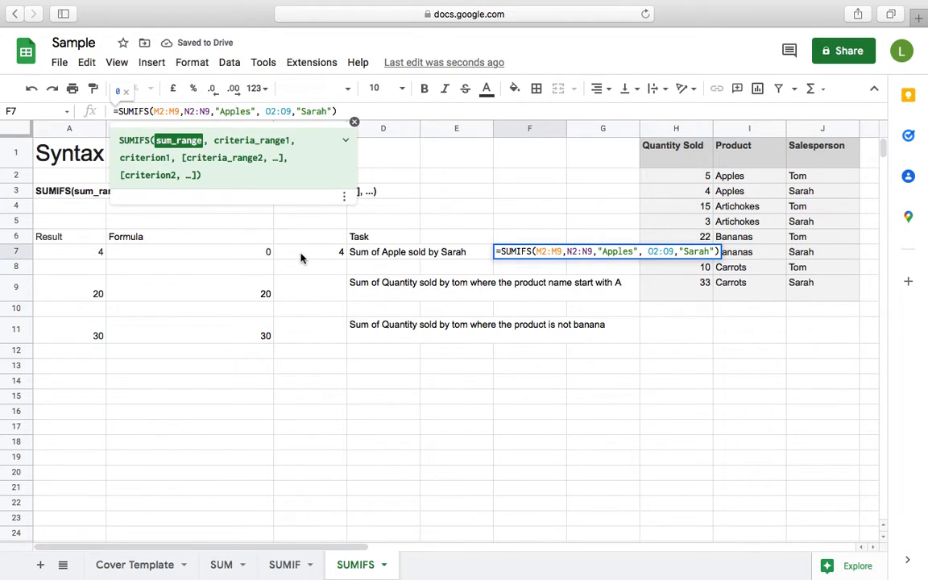
left_click(223, 256)
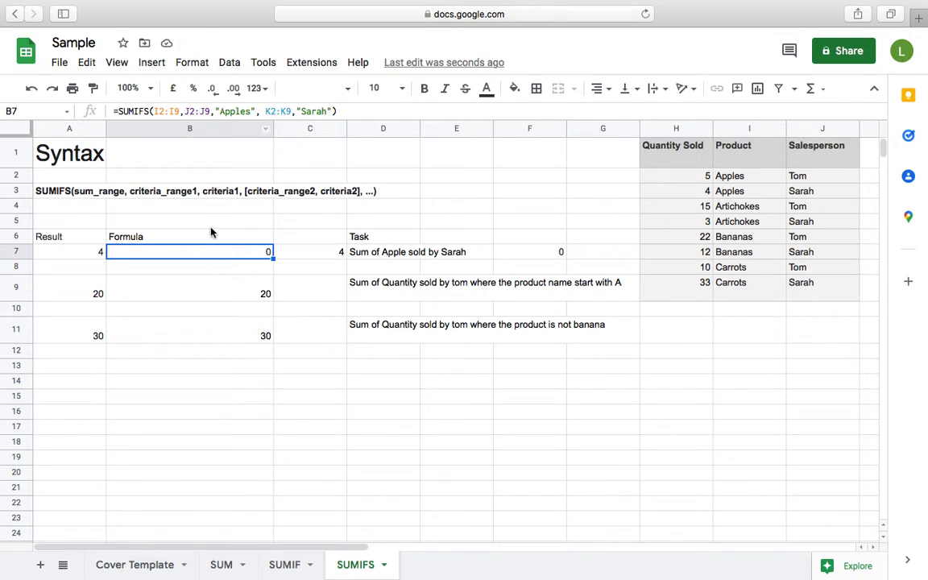
left_click(304, 258)
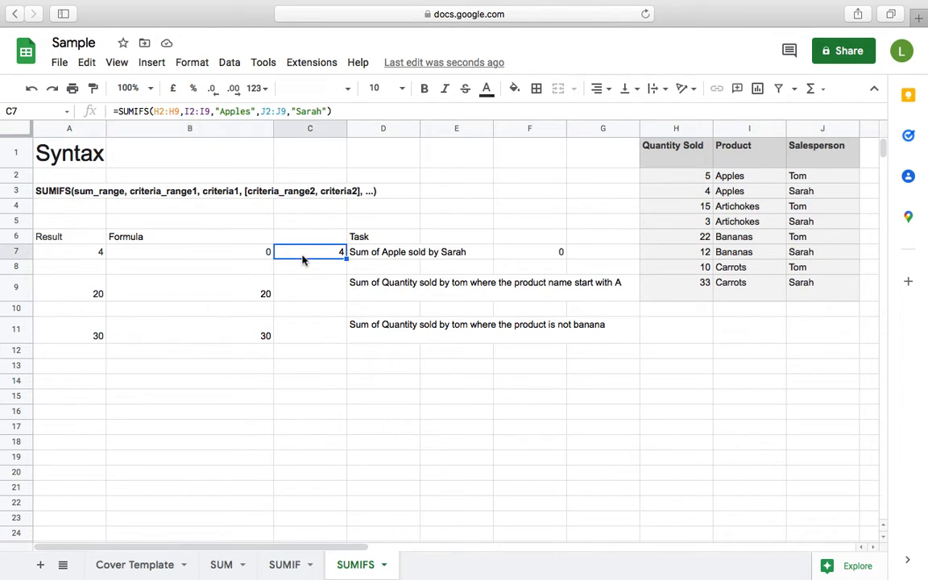
left_click(388, 256)
left_click(466, 256)
left_click(529, 254)
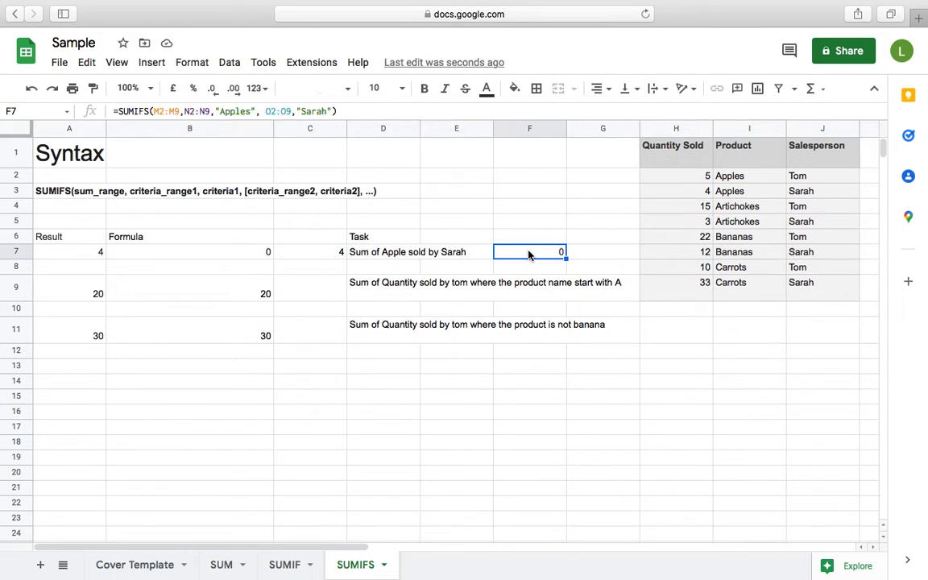
left_click(354, 111)
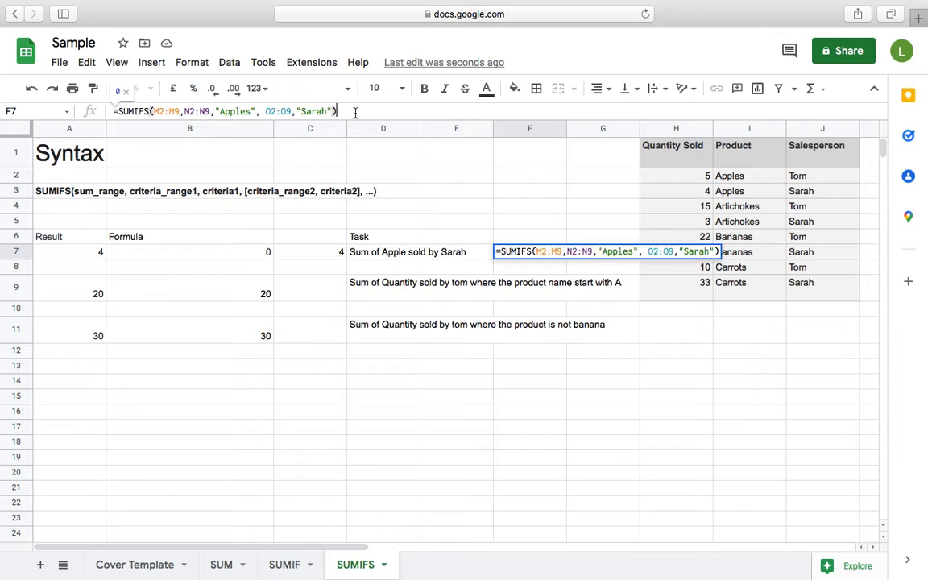
key("Return")
Copy the SUMIFS formula from F7 down into F8.
key("Up")
key("ctrl+c")
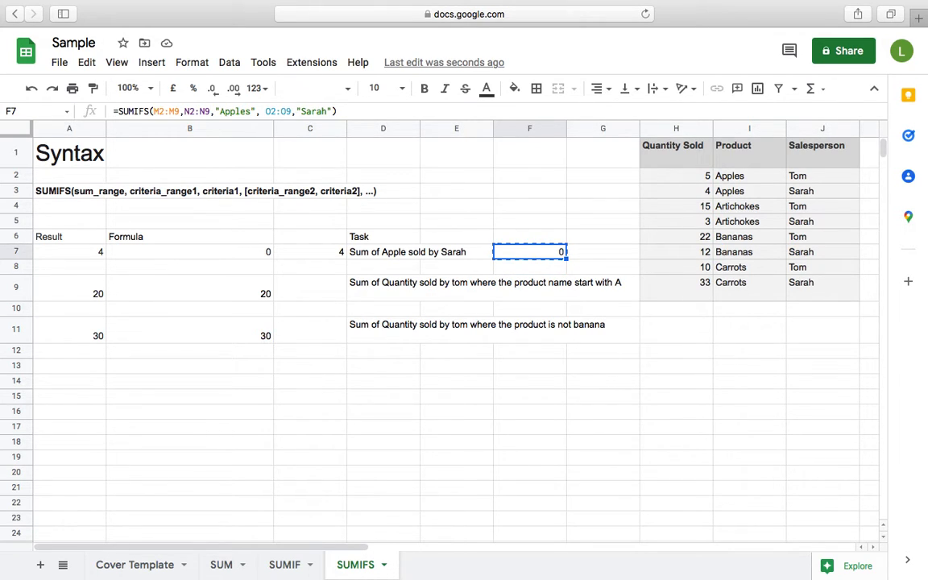
key("Down")
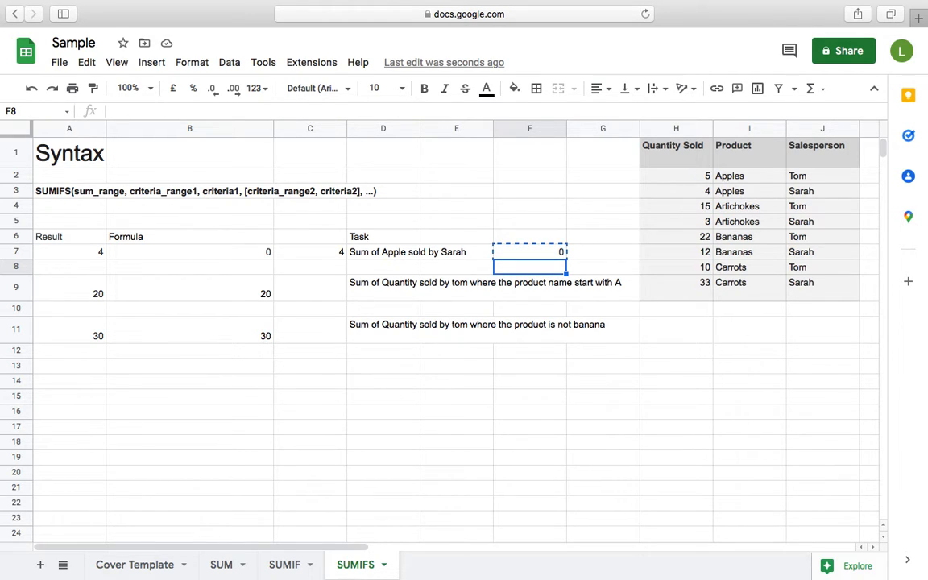
key("ctrl+v")
Compare the row references in the formulas of F7 and F8.
key("Up")
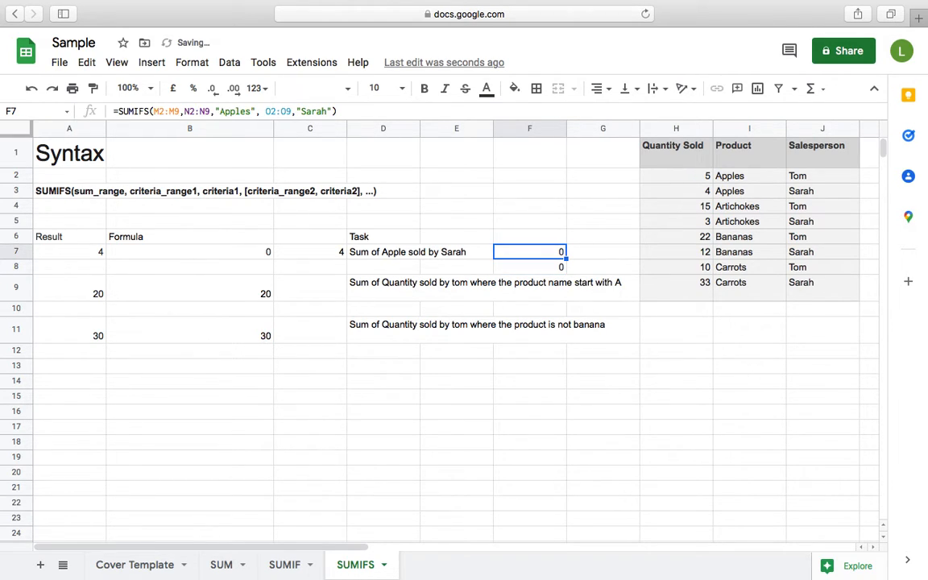
key("Down")
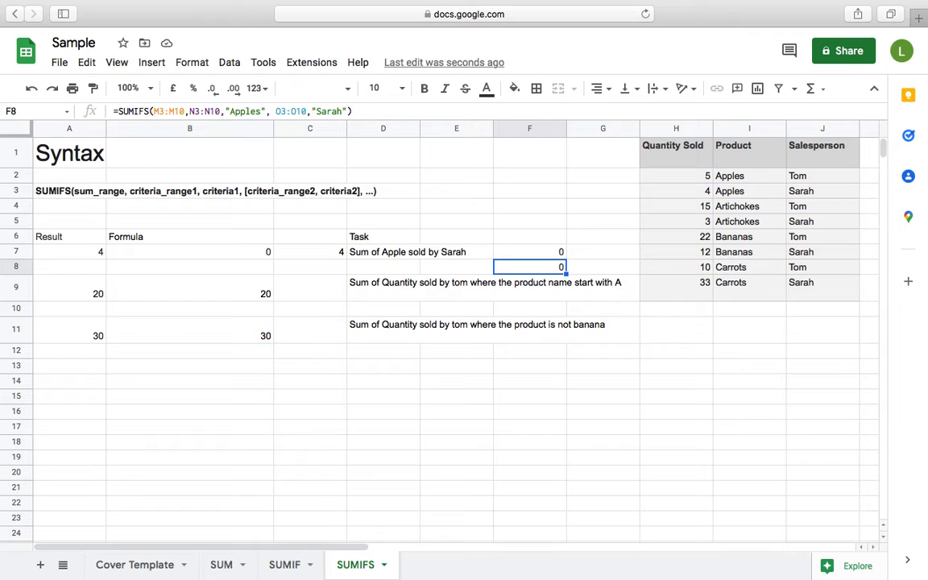
key("Up")
key("Down")
key("Up")
key("Left")
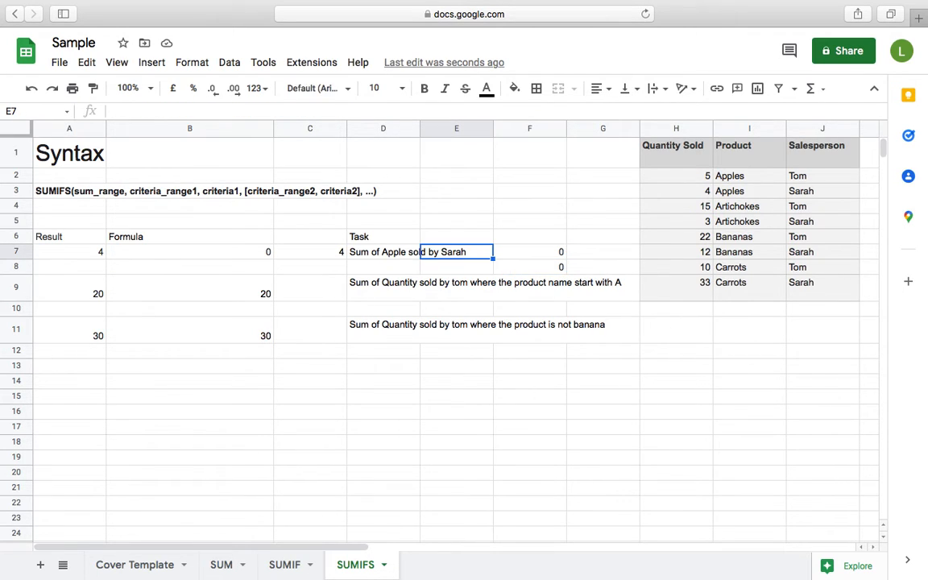
Clear the test copies in F7 and F8 and undo the earlier copy and cut edits, restoring B7's original formula.
key("Right")
key("shift+Down")
key("Left")
key("Left")
key("Right")
key("Right")
key("Down")
key("Delete")
key("Up")
key("Delete")
key("super+z")
key("super+z")
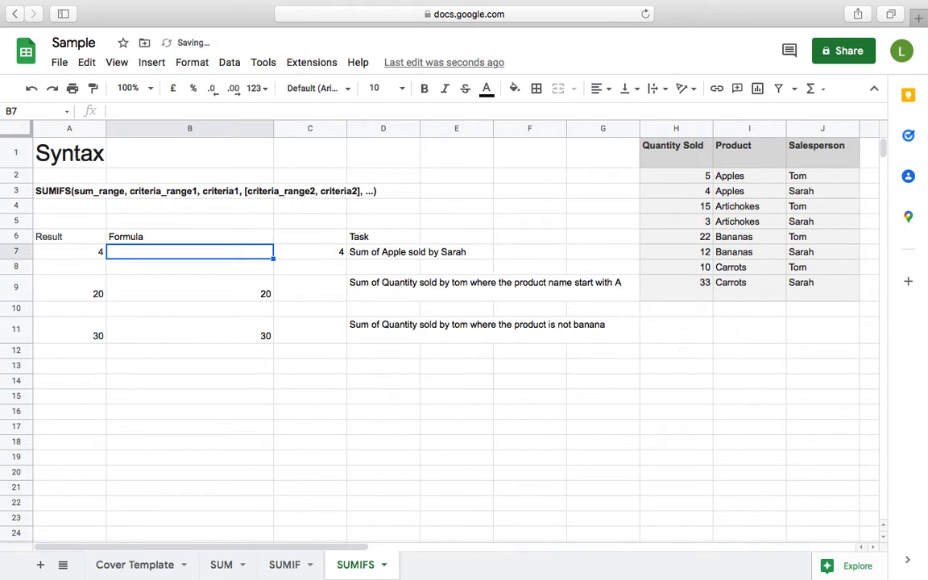
key("Left")
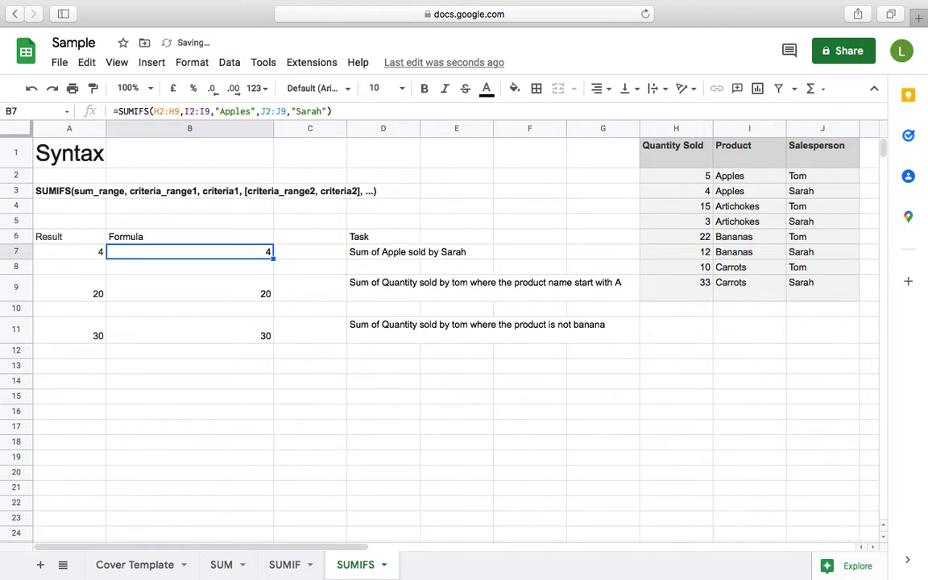
Cycle the sum range H2:H9 in B7's formula through the absolute and mixed reference types, back to fully relative.
left_click(286, 387)
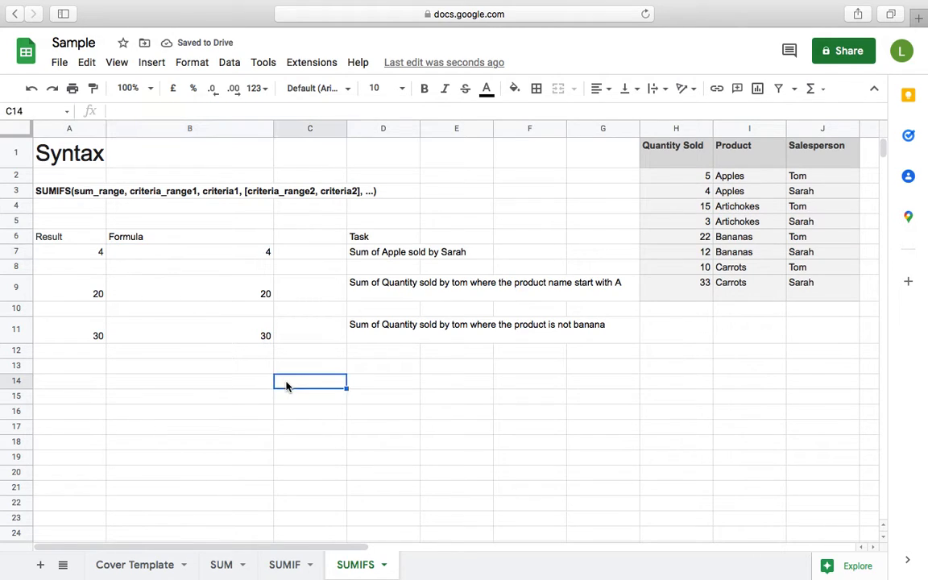
left_click(244, 257)
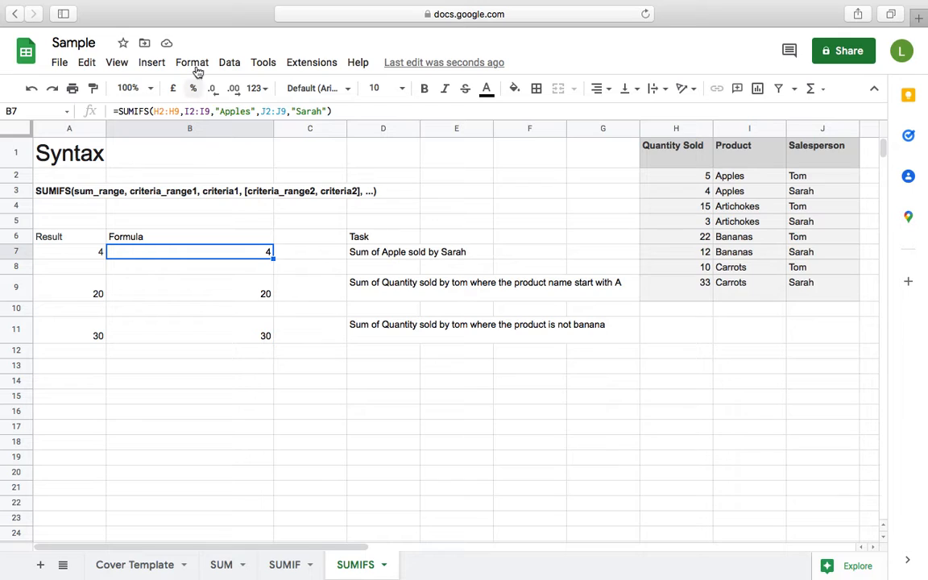
left_click(159, 111)
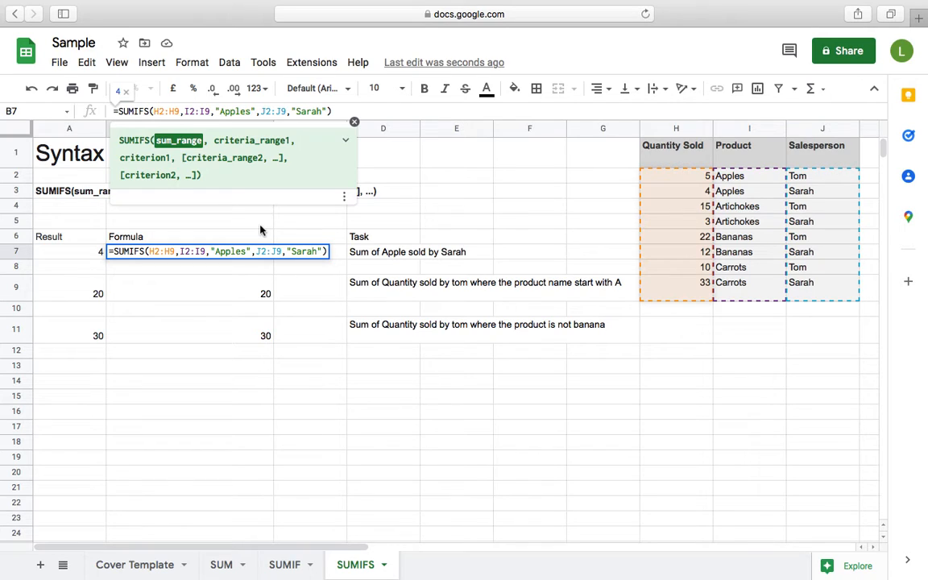
key("F4")
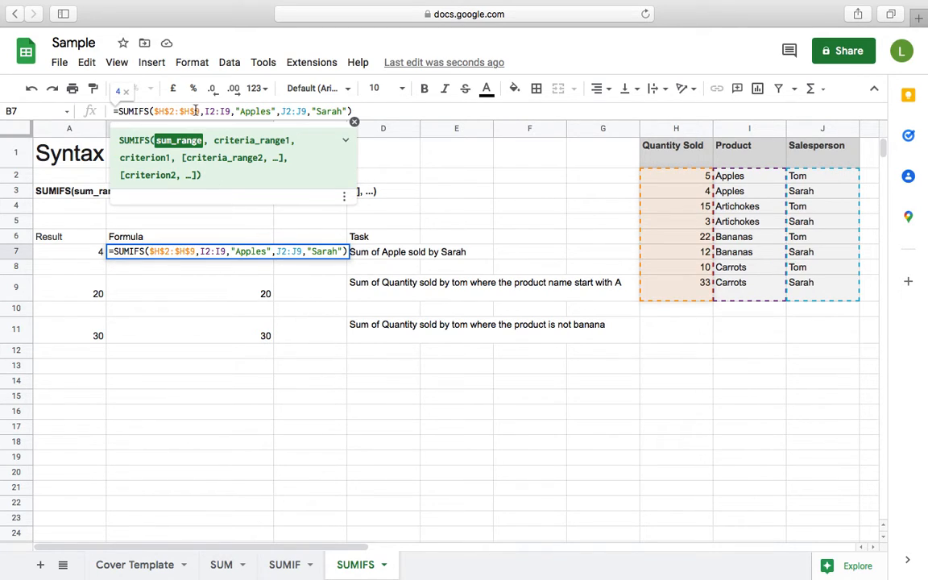
key("F4")
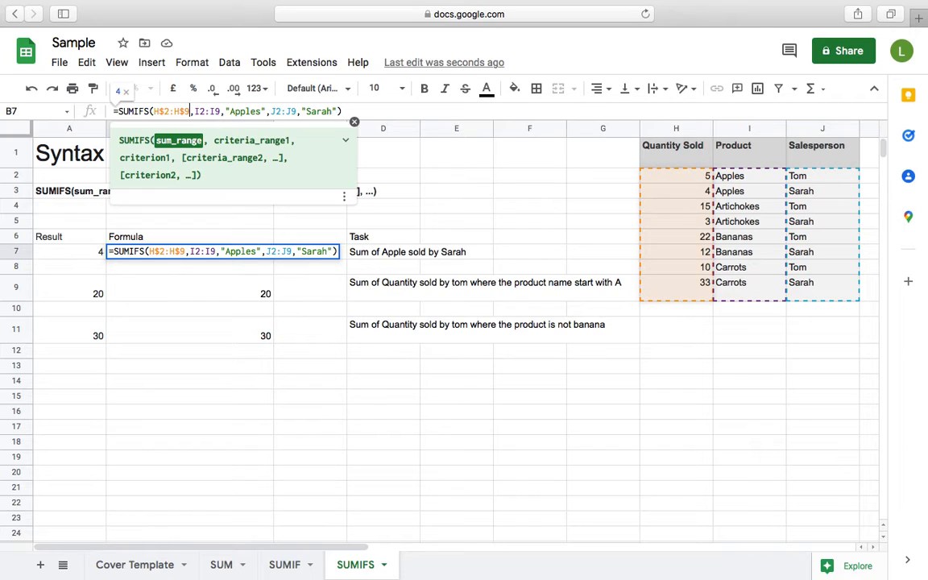
key("F4")
key("F4")
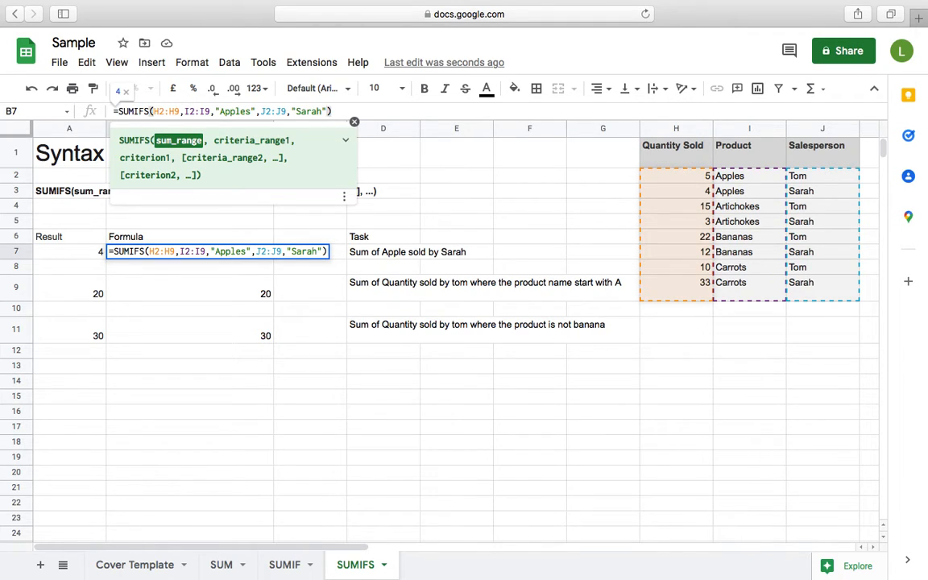
Lock both columns and rows of the sum range in B7's SUMIFS formula as $H$2:$H$9.
left_click(153, 111)
type("$")
key("Right")
type("$")
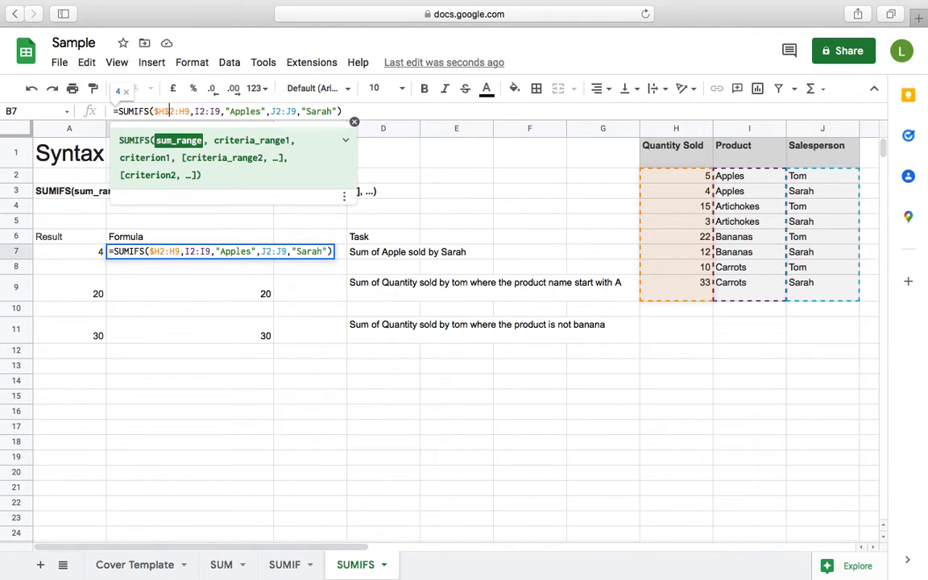
key("Right")
key("Right")
key("Right")
key("Left")
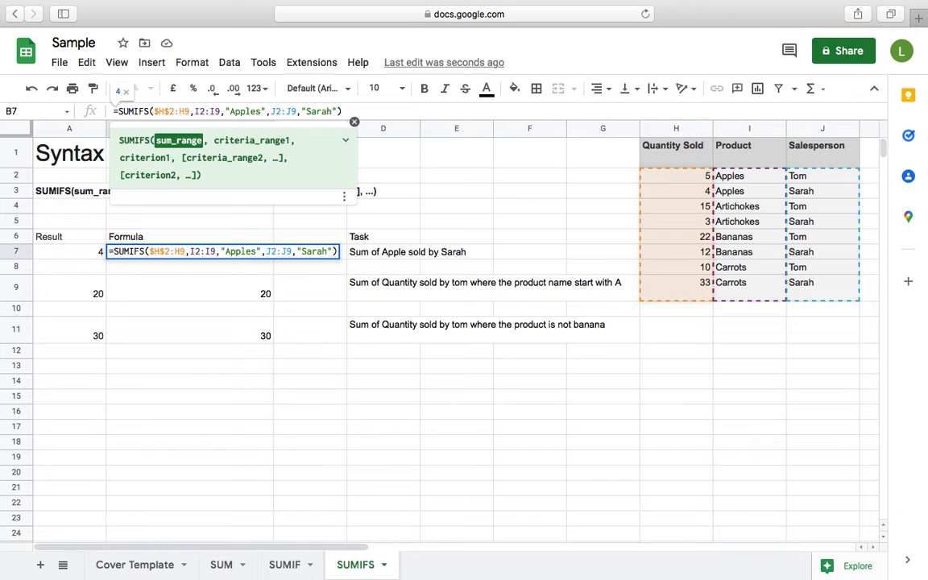
type("$")
key("Right")
type("$")
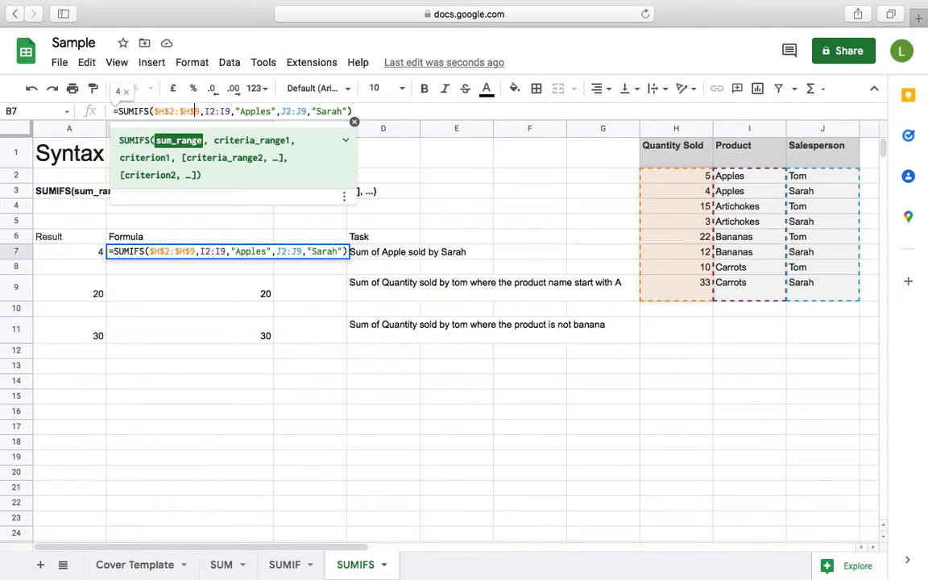
key("Return")
key("Up")
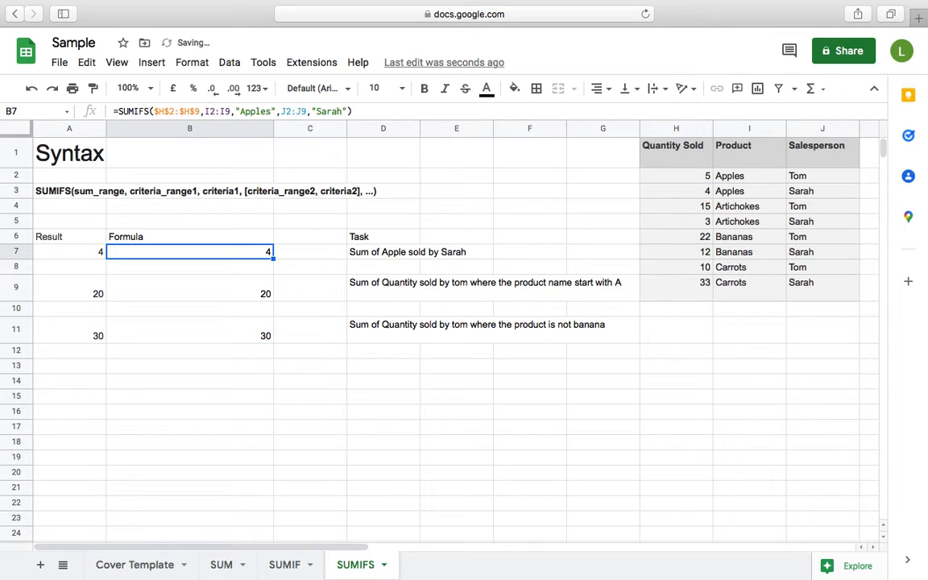
Lock only the columns of the first criteria range in B7's formula, making it $I2:$I9.
left_click(164, 111)
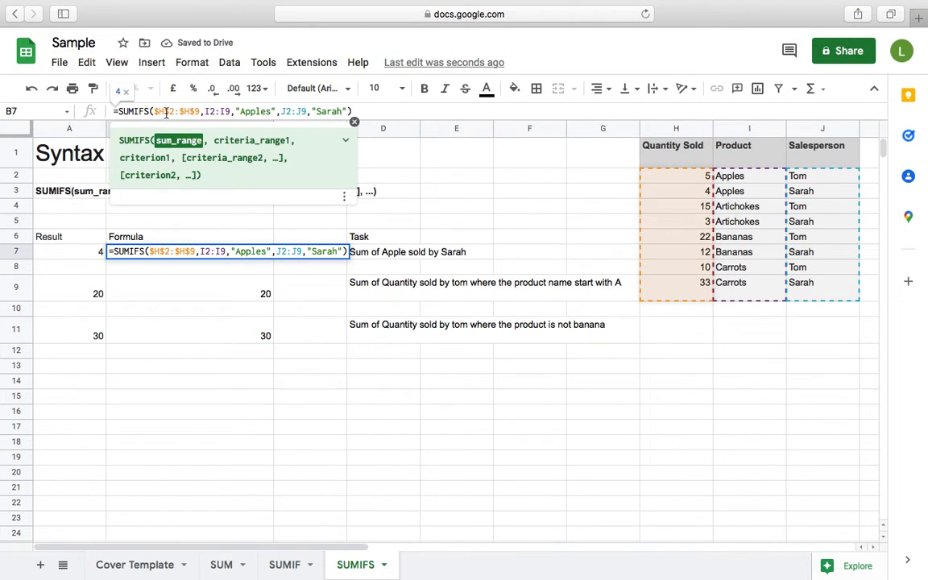
left_click(208, 112)
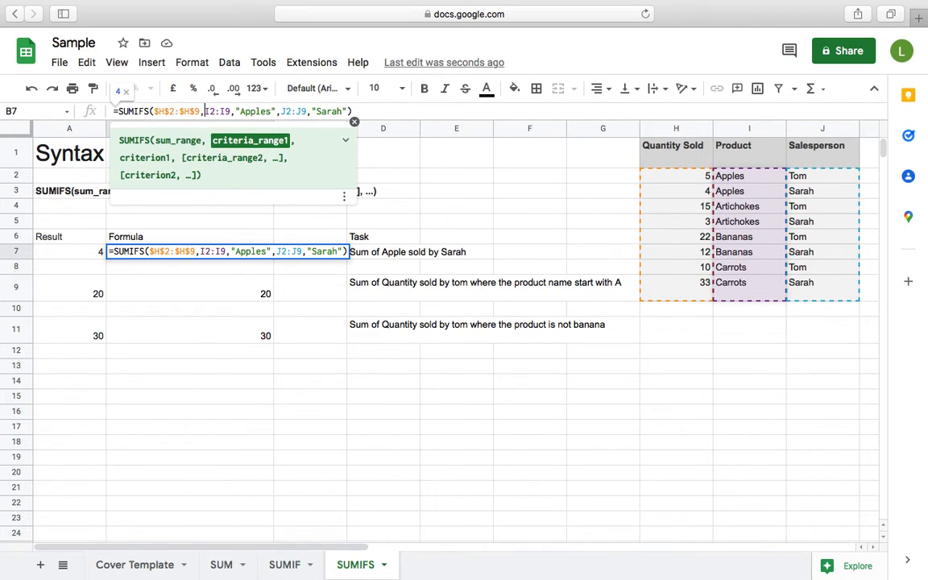
type("$")
key("Right")
key("Right")
type("$")
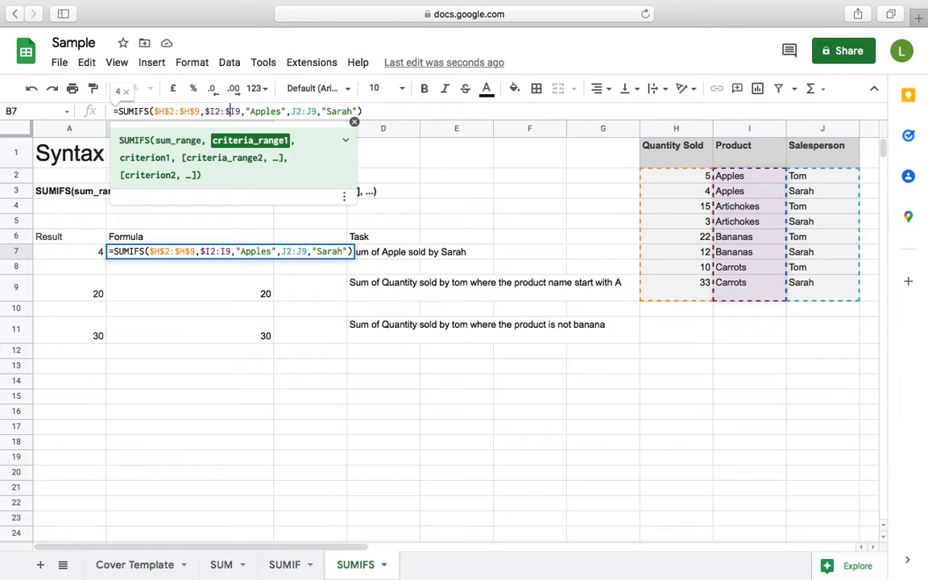
key("Right")
type("$")
key("Left")
key("Left")
key("Left")
key("Left")
key("Left")
type("$")
Lock only the rows of the second criteria range in B7's formula as J$2:J$9 and commit the formula.
left_click(280, 111)
key("Right")
key("Right")
key("Right")
key("Right")
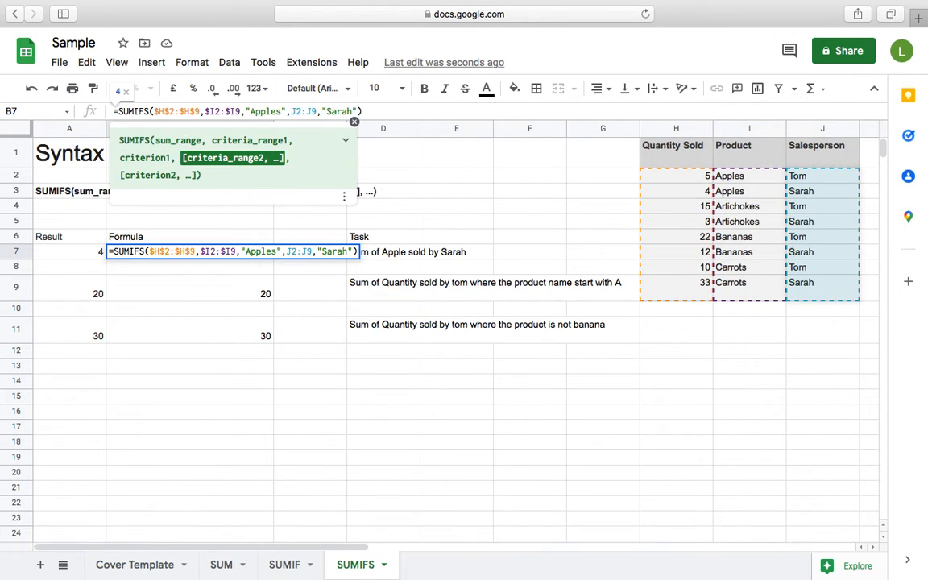
type("$")
key("Right")
key("Right")
key("Right")
type("$")
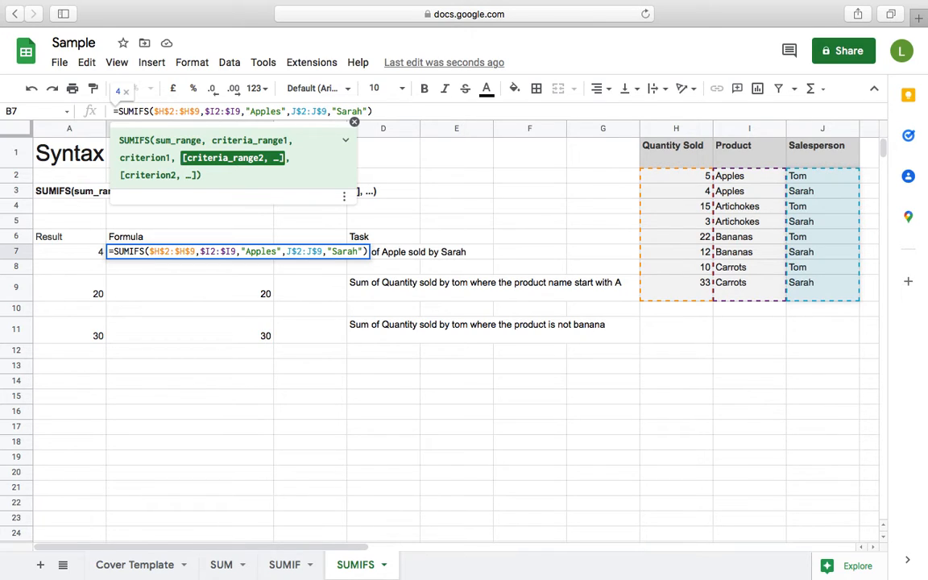
key("Return")
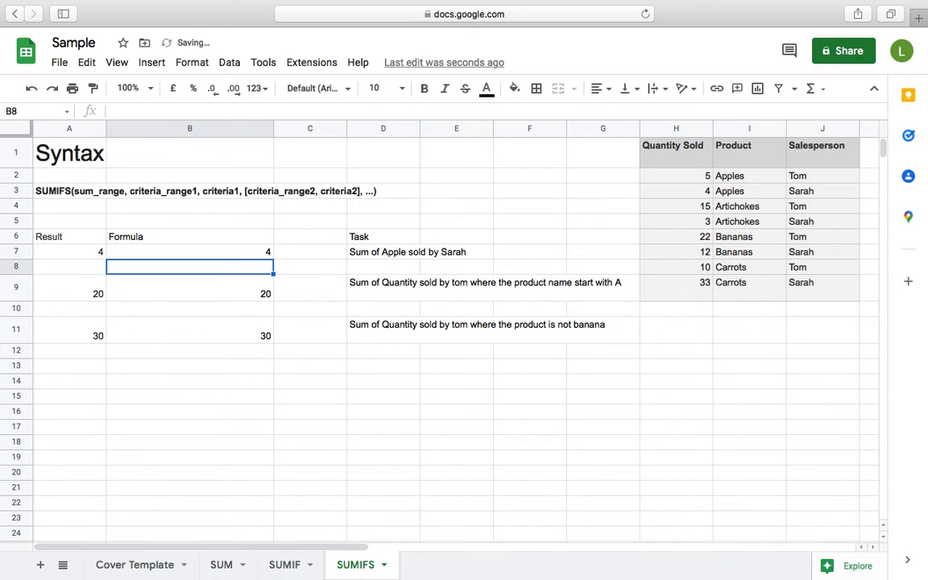
Copy the SUMIFS formula from B7 into C7 and C8.
key("Up")
key("Right")
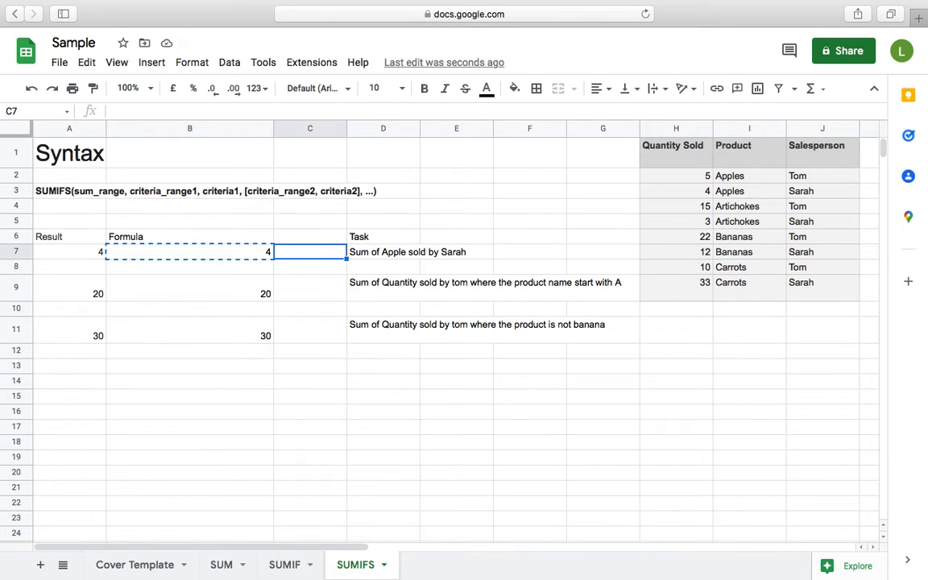
type("=SUMIFS($H$2:$H$9,$I2:$I9,\"Apples\",K$2:K$9,\"Sarah\")")
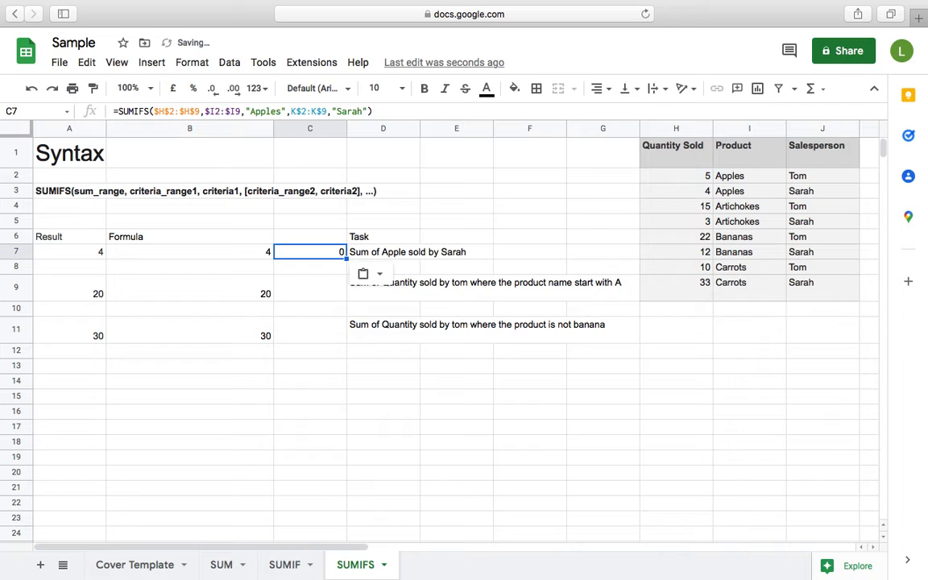
key("Down")
type("=SUMIFS($H$2:$H$9,$I3:$I10,\"Apples\",K$2:K$9,\"Sarah\")")
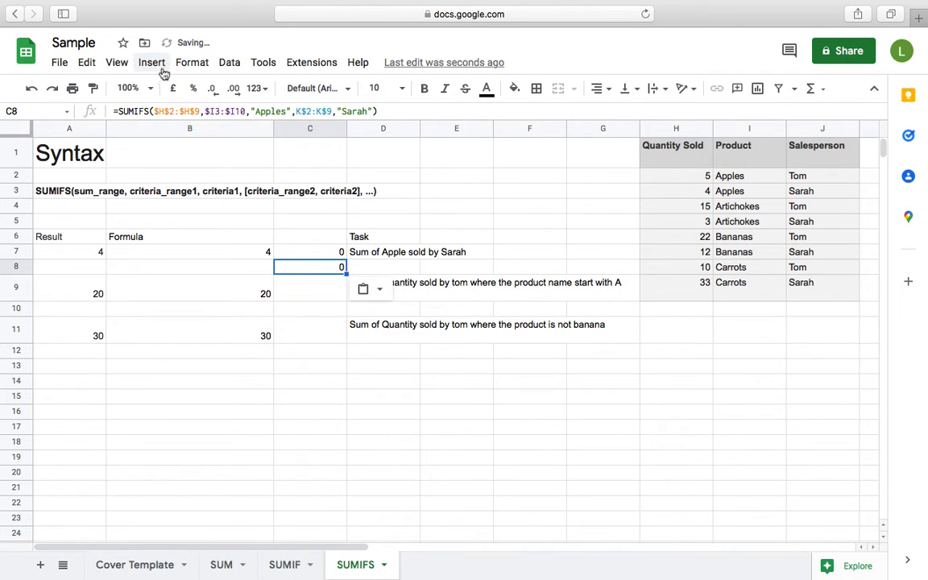
Examine how the fully locked, column-locked and row-locked ranges shifted in C8's pasted formula.
left_click(166, 111)
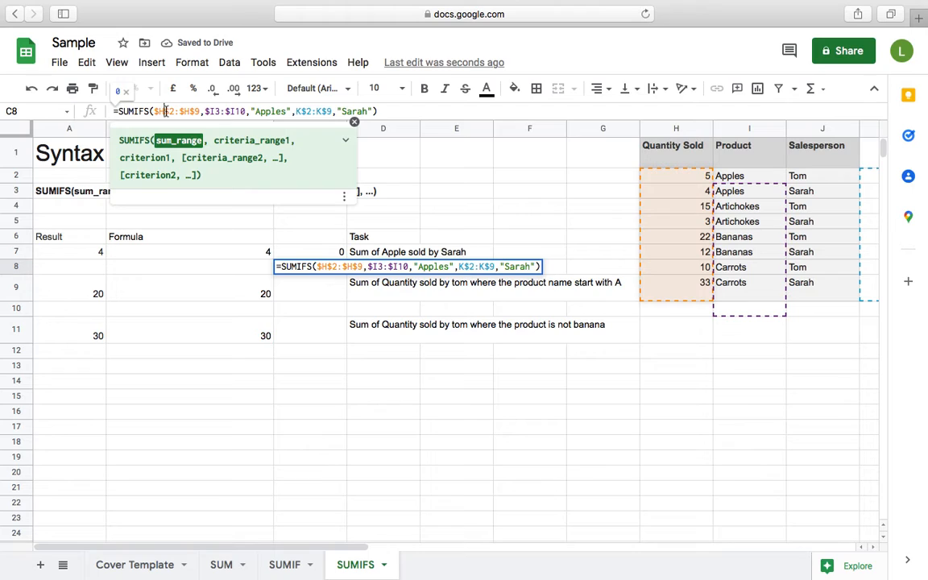
left_click(215, 111)
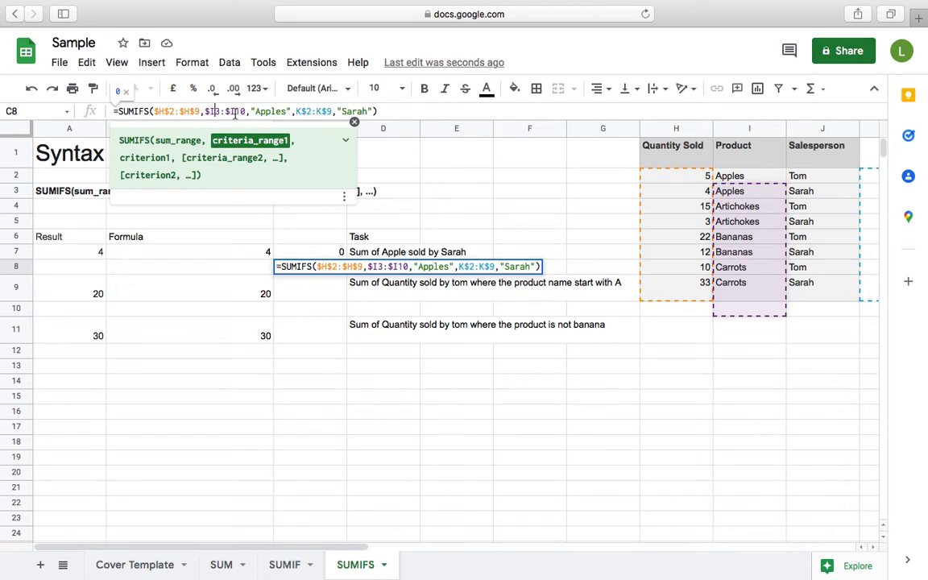
left_click(303, 110)
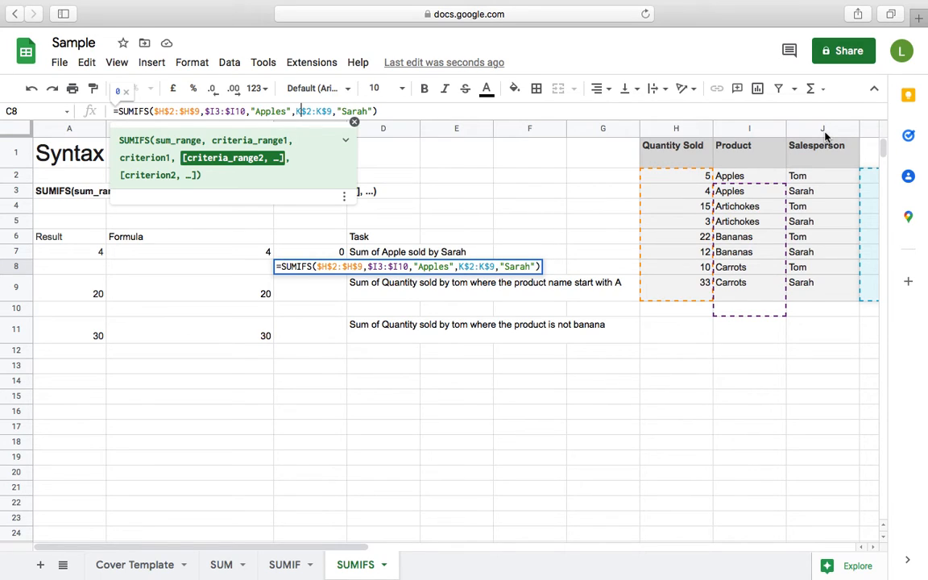
left_click(162, 111)
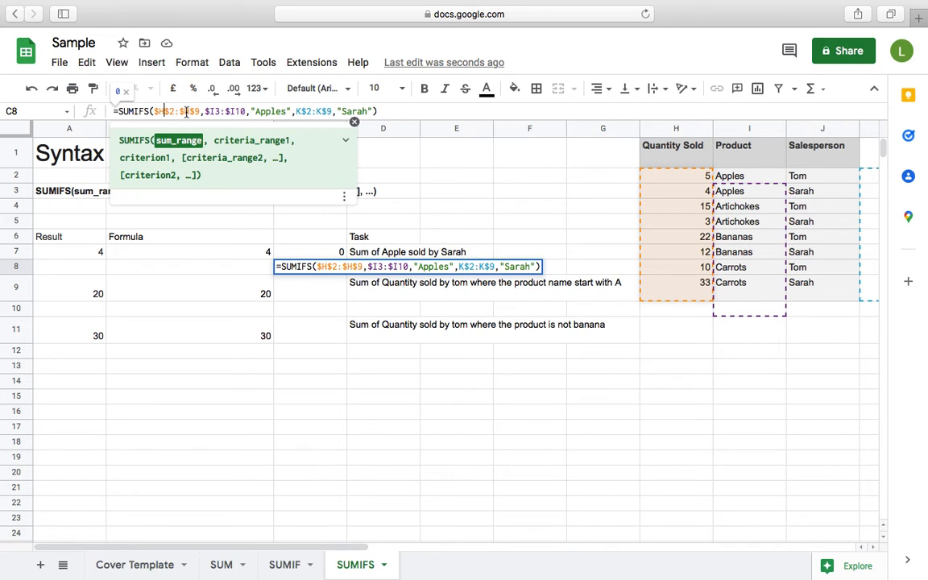
Cycle the second criteria range in C8's formula through K2:K9, $K$2:$K$9 and K$2:K$9 to the next reference type, commit it and decline the suggested auto-fill.
left_click(298, 111)
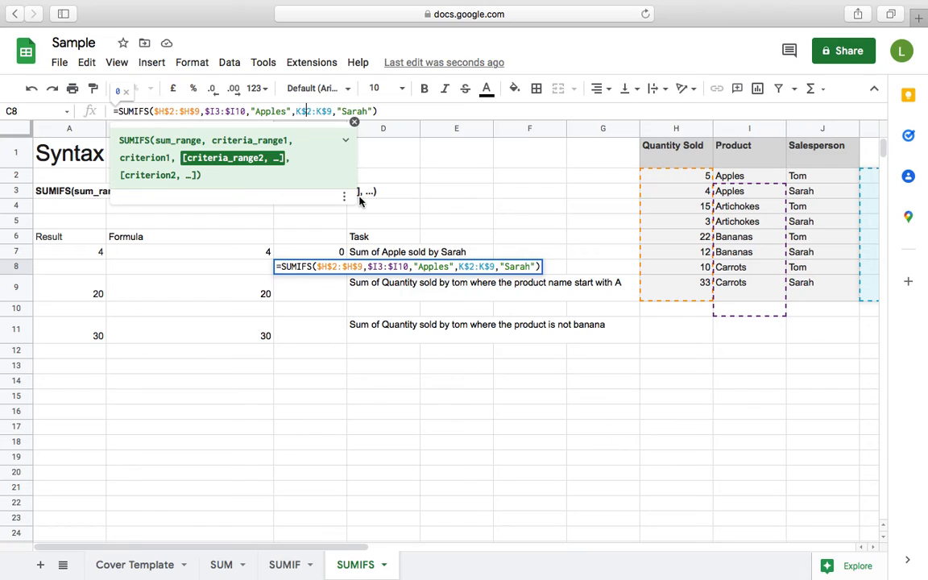
key("F4")
key("F4")
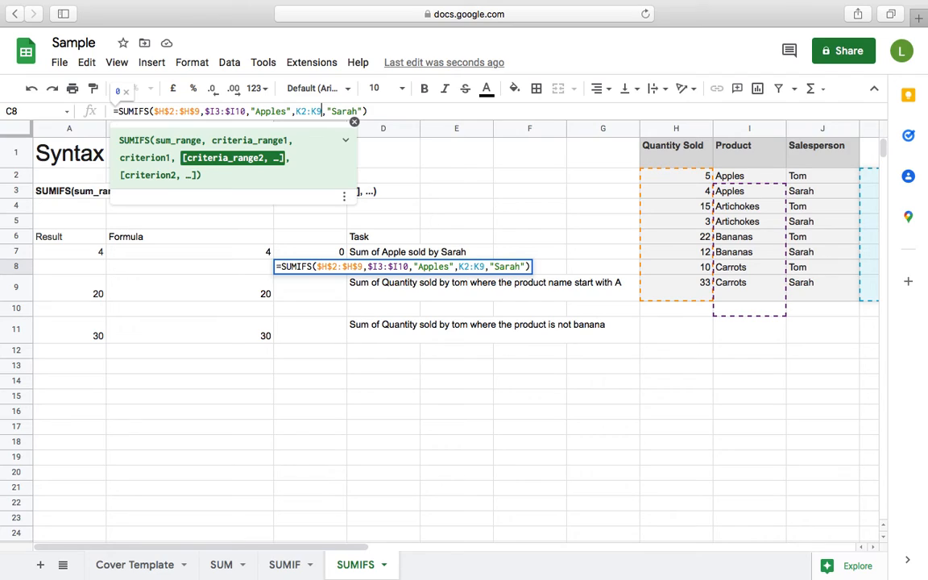
key("F4")
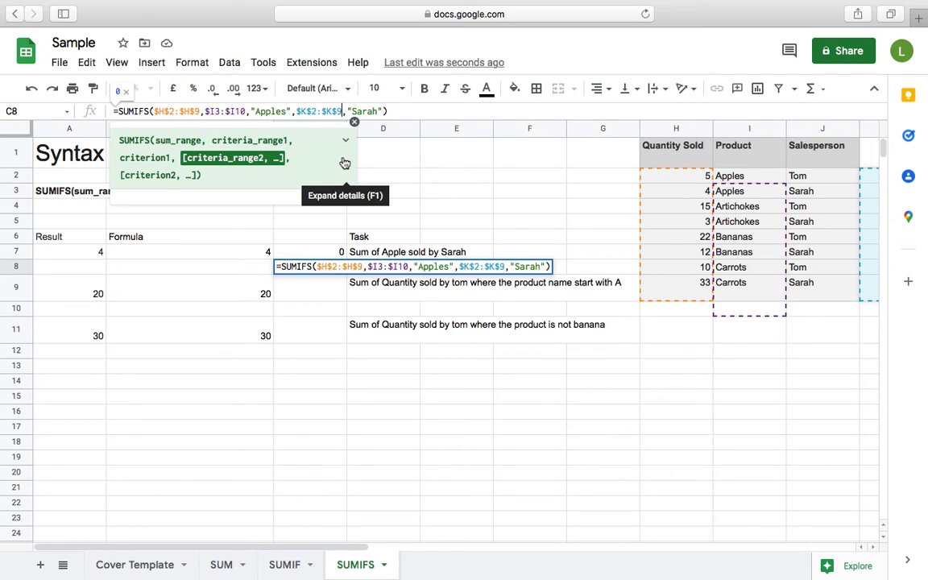
key("F4")
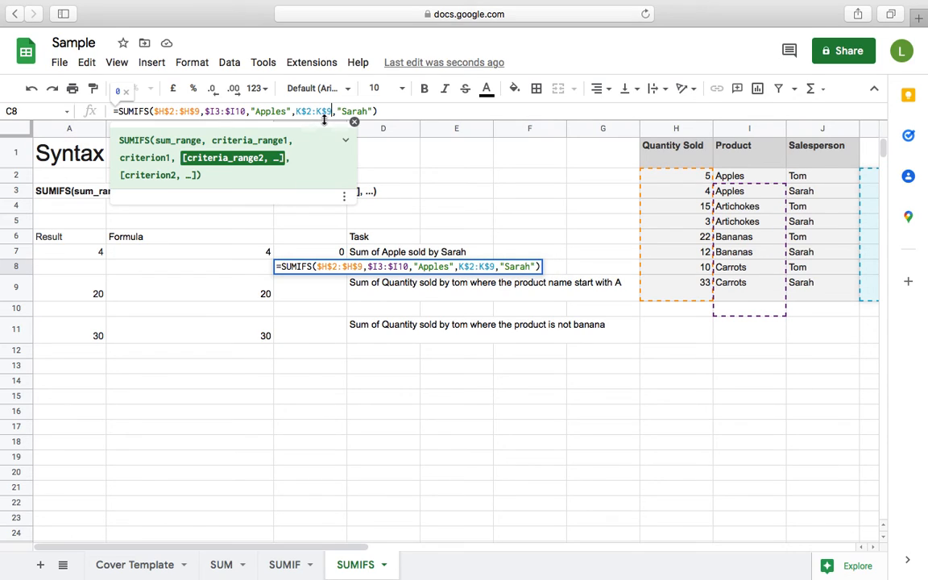
key("F4")
key("Return")
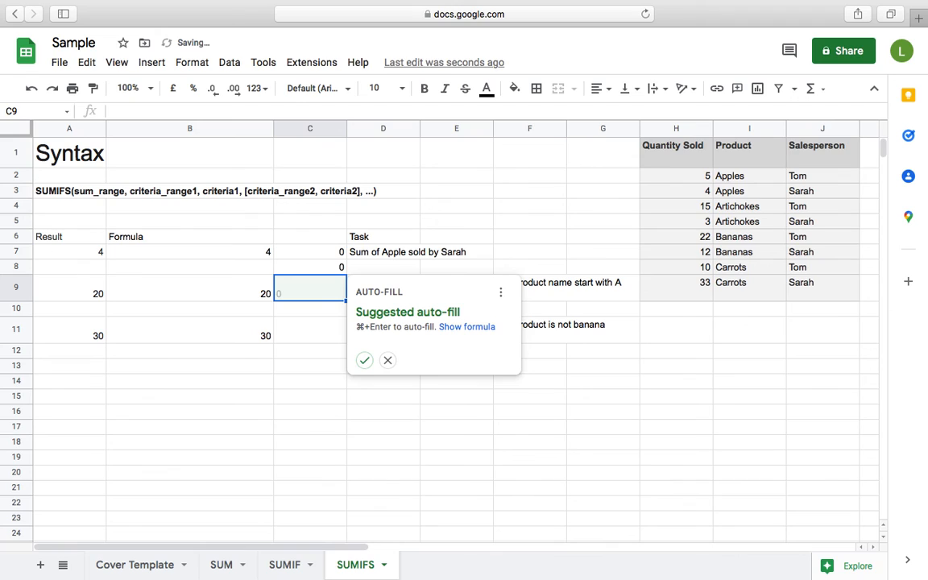
left_click(389, 362)
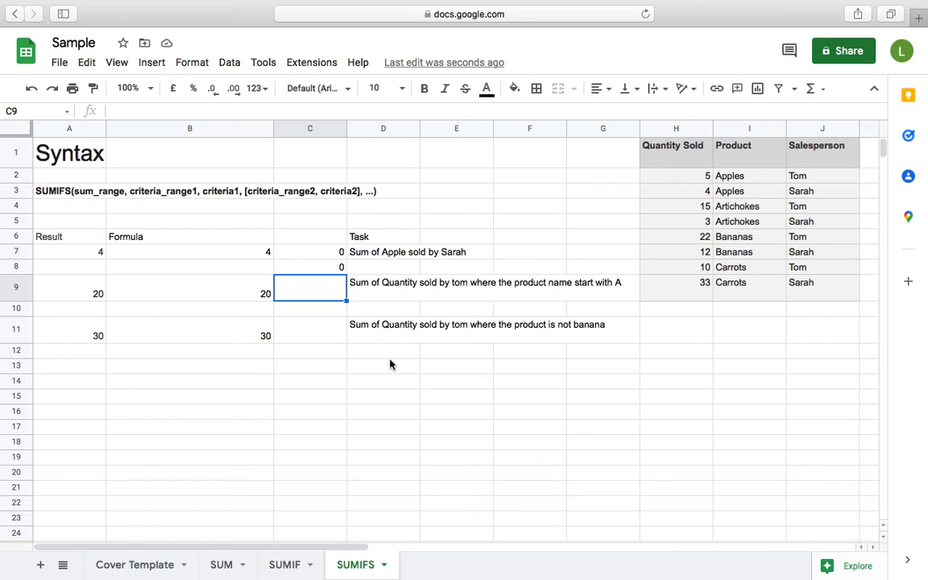
mouse_move(483, 3)
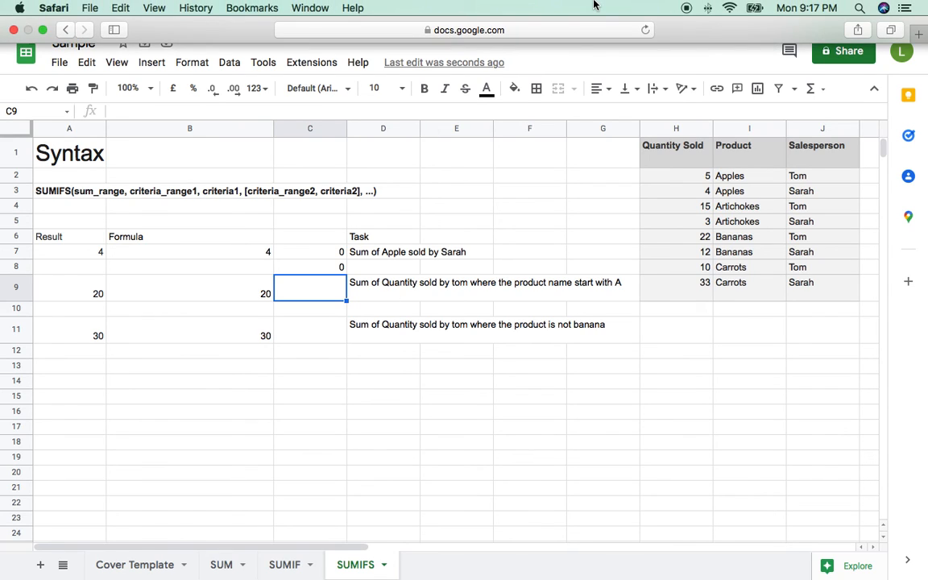